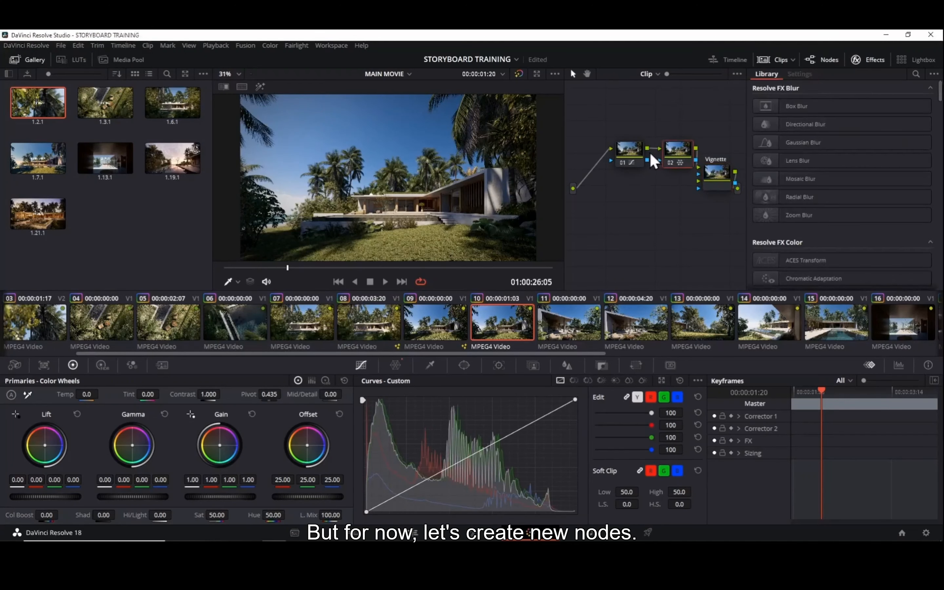
- Line up nodes 02 and Vignette in the upper row, add a serial node after Vignette and place it below them
left_click_drag(680, 162, 638, 144)
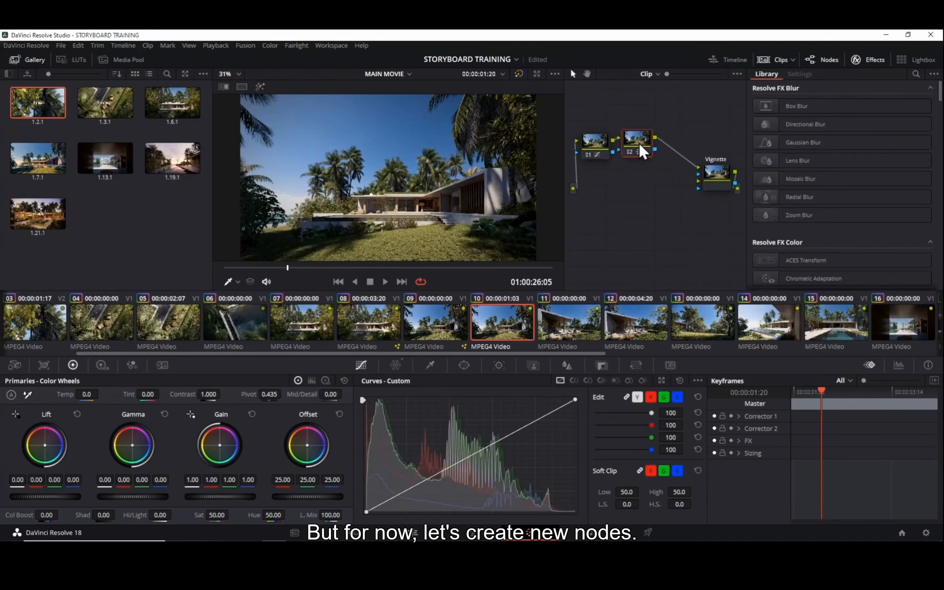
left_click_drag(714, 174, 673, 142)
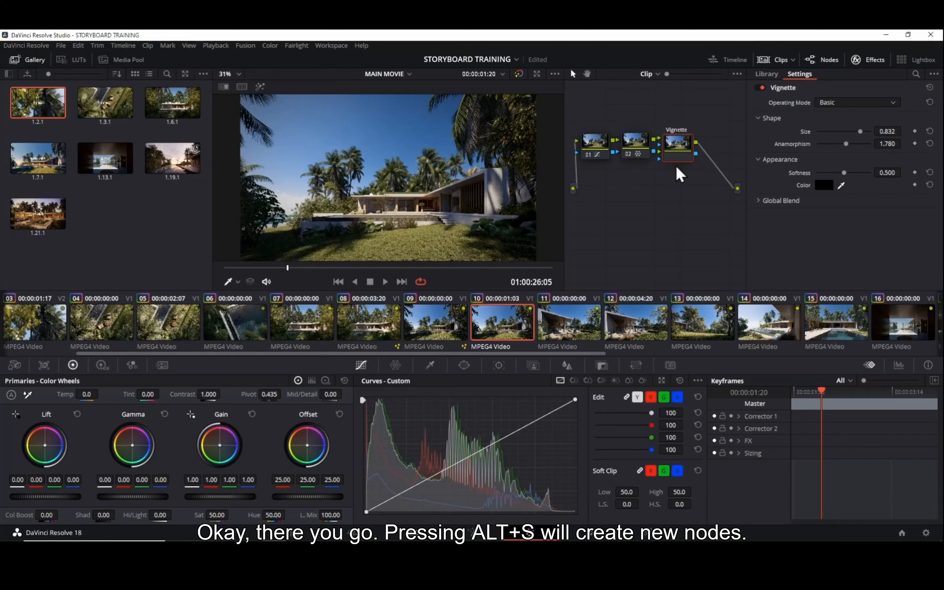
key("alt+s")
left_click_drag(596, 178, 605, 218)
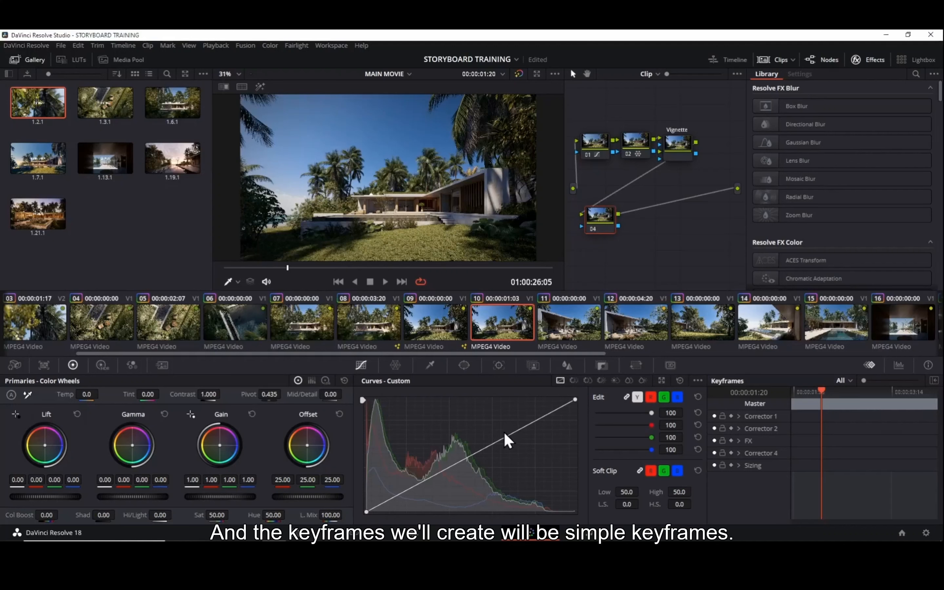
- Try a darker custom curve and a temperature of 810 on node 04, and reset both adjustments
left_click_drag(486, 448, 509, 471)
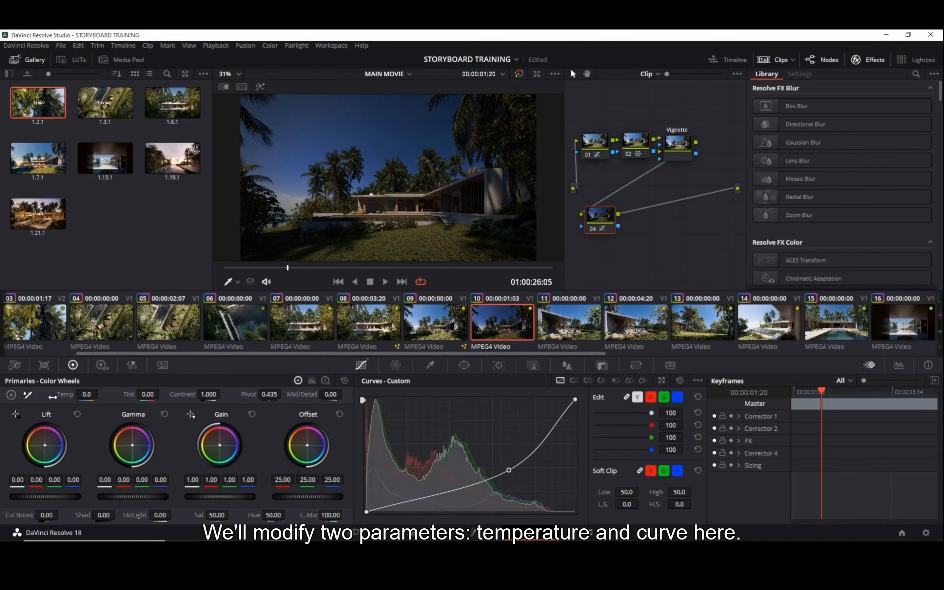
left_click_drag(83, 394, 82, 393)
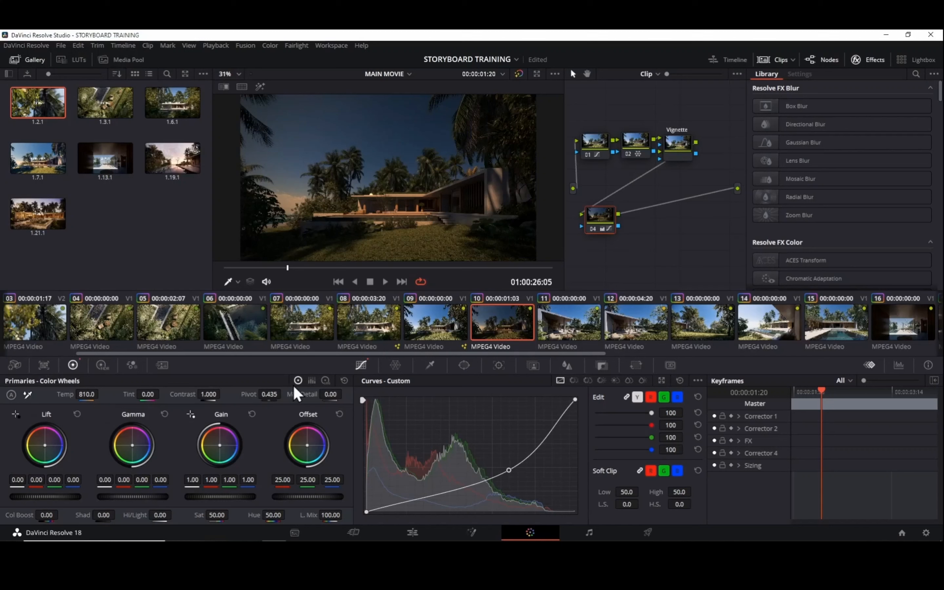
left_click(345, 380)
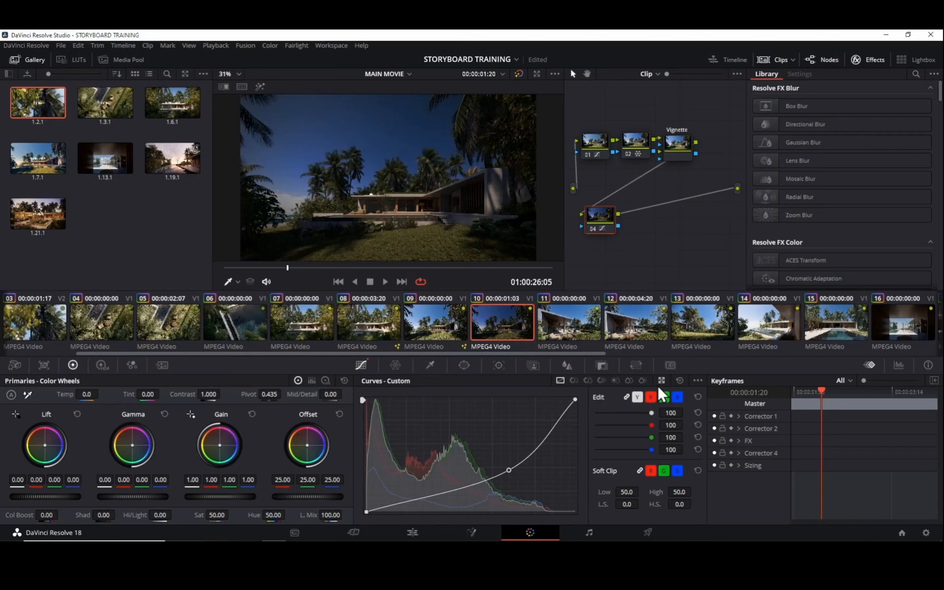
left_click(679, 380)
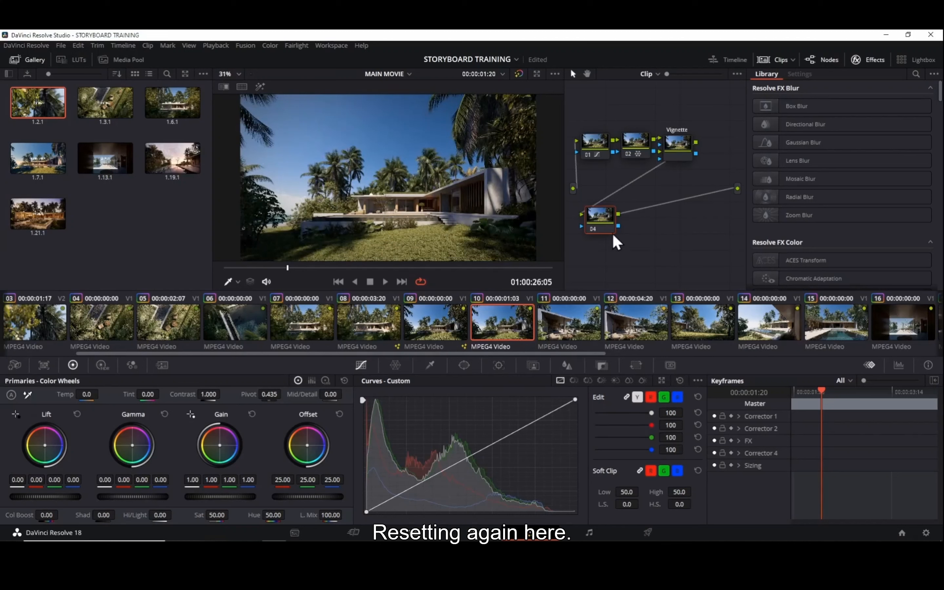
- Select nodes 01, 02 and Vignette in turn to match them with the correctors in the keyframe list
left_click_drag(607, 220, 614, 226)
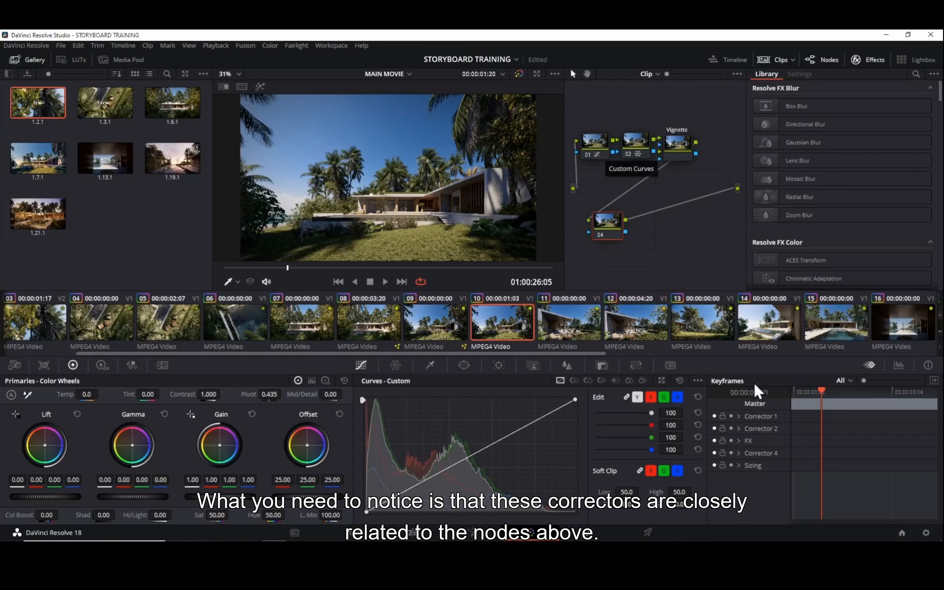
left_click(593, 144)
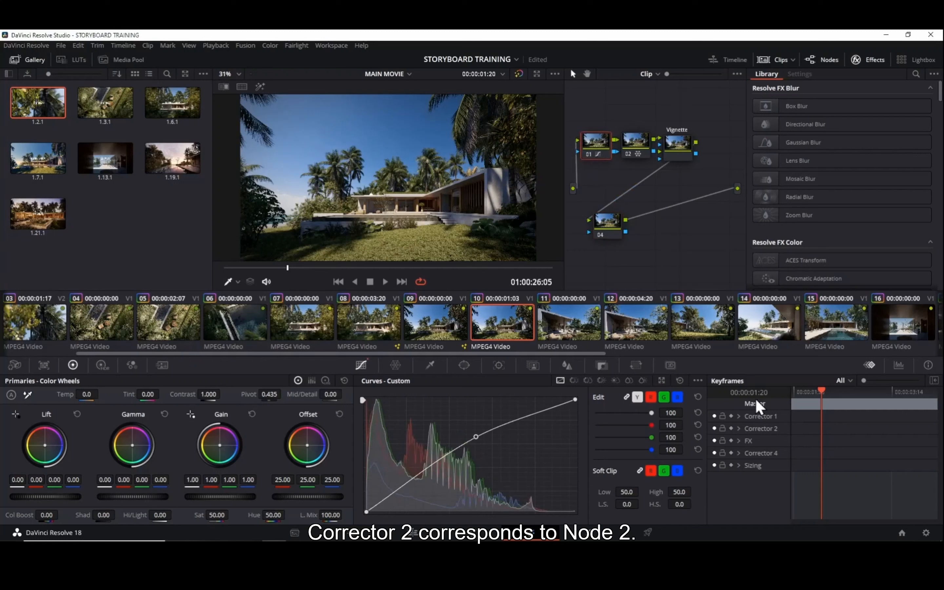
left_click(636, 139)
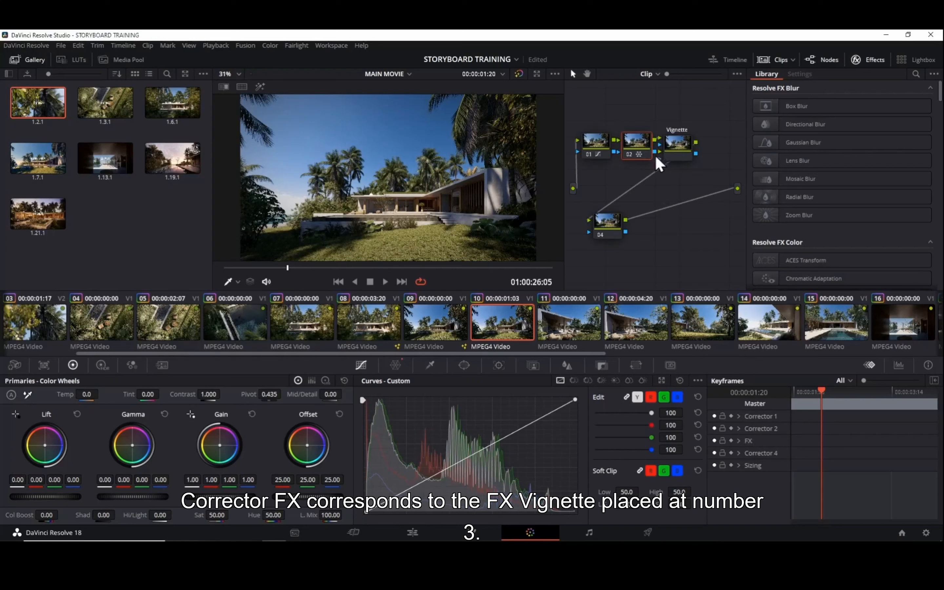
left_click(677, 144)
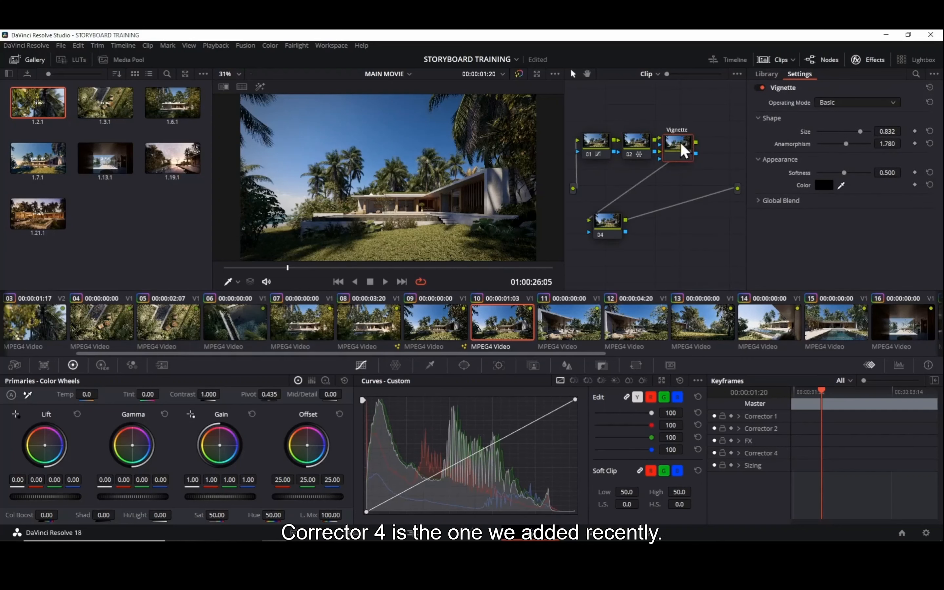
- Delete node 04, add it back after Vignette and place it below the other nodes
left_click_drag(612, 229, 627, 225)
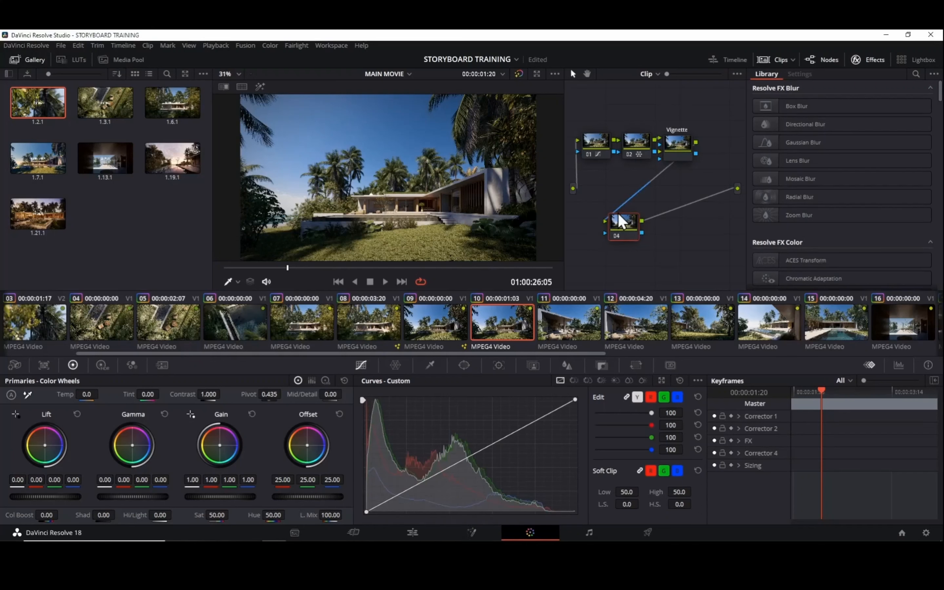
key("BackSpace")
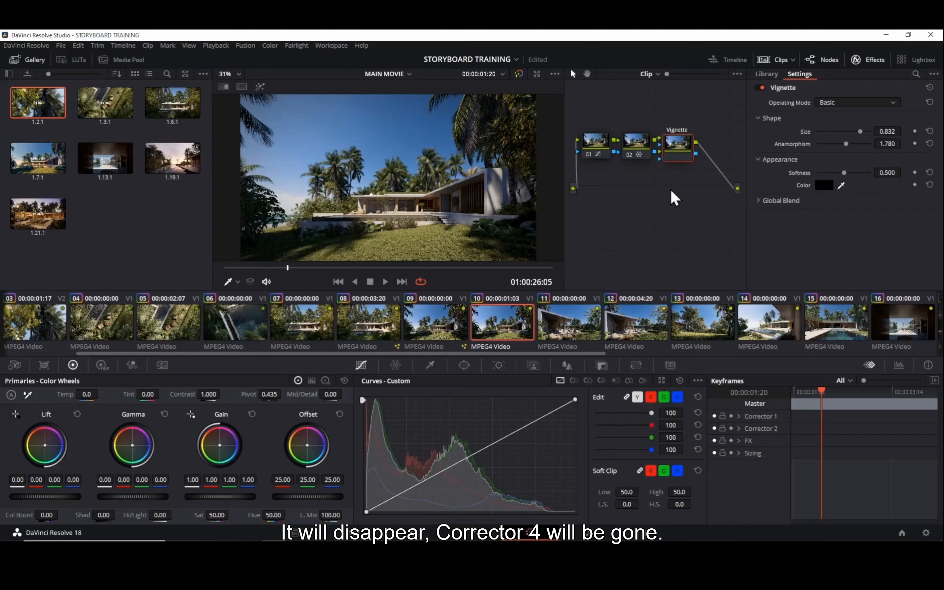
key("ctrl+z")
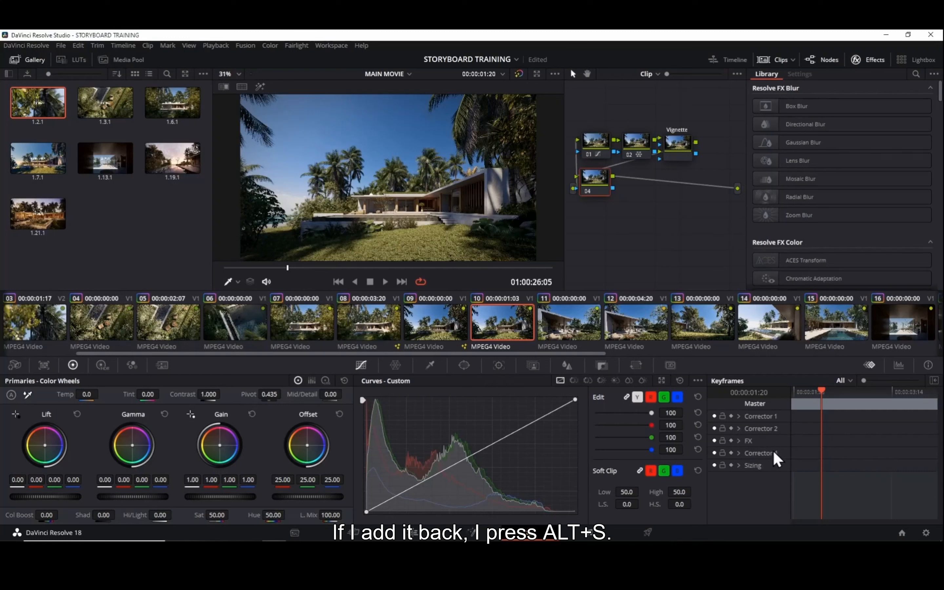
left_click_drag(605, 186, 607, 229)
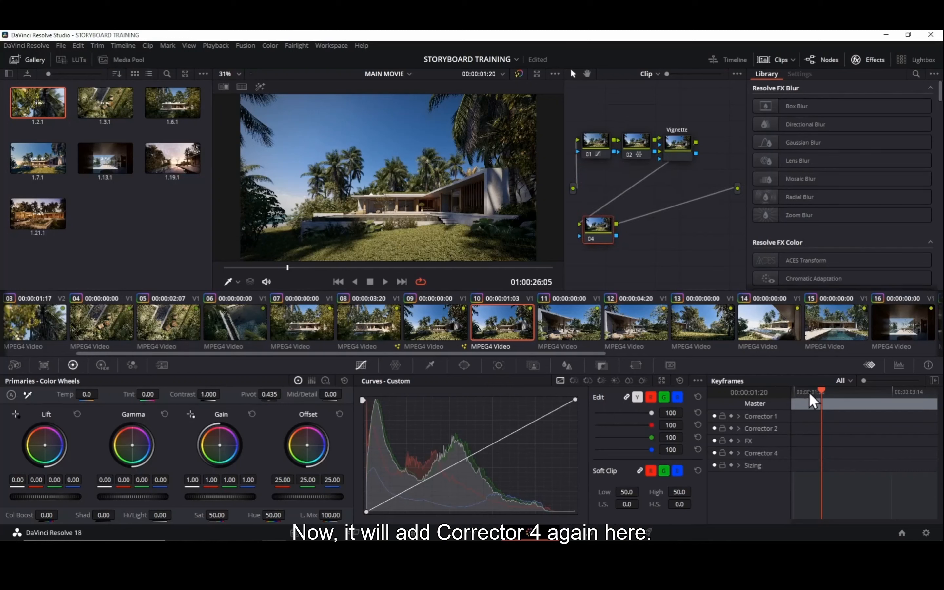
- Turn on automatic keyframing for Corrector 4 and add a dynamic keyframe at the clip's start, 00:00:01:03
left_click_drag(808, 392, 776, 393)
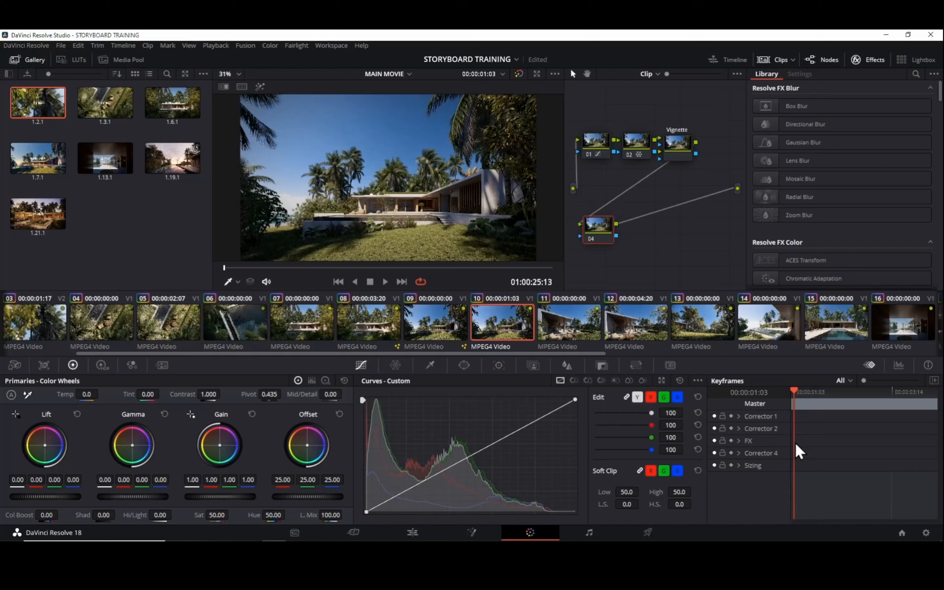
left_click(731, 453)
right_click(794, 454)
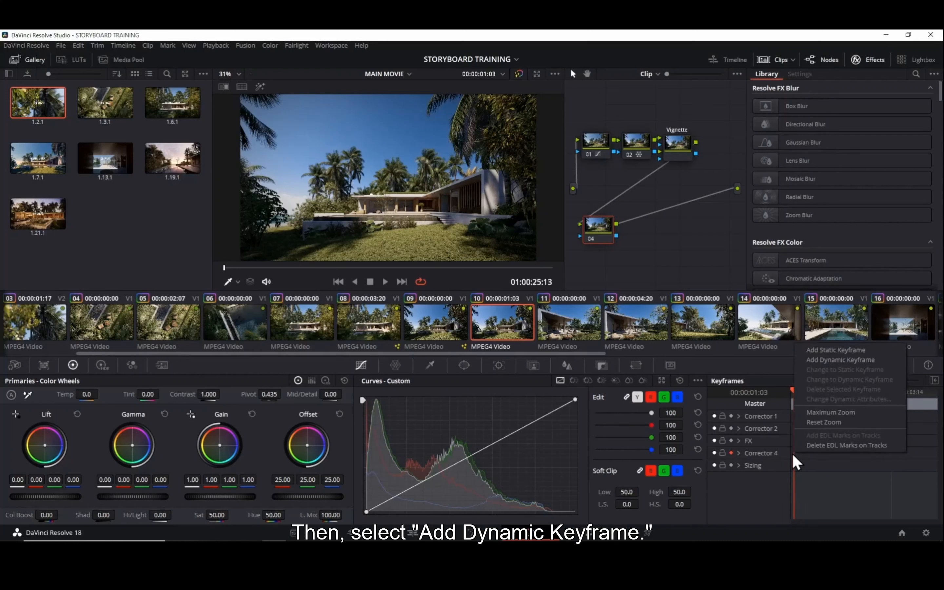
left_click(824, 369)
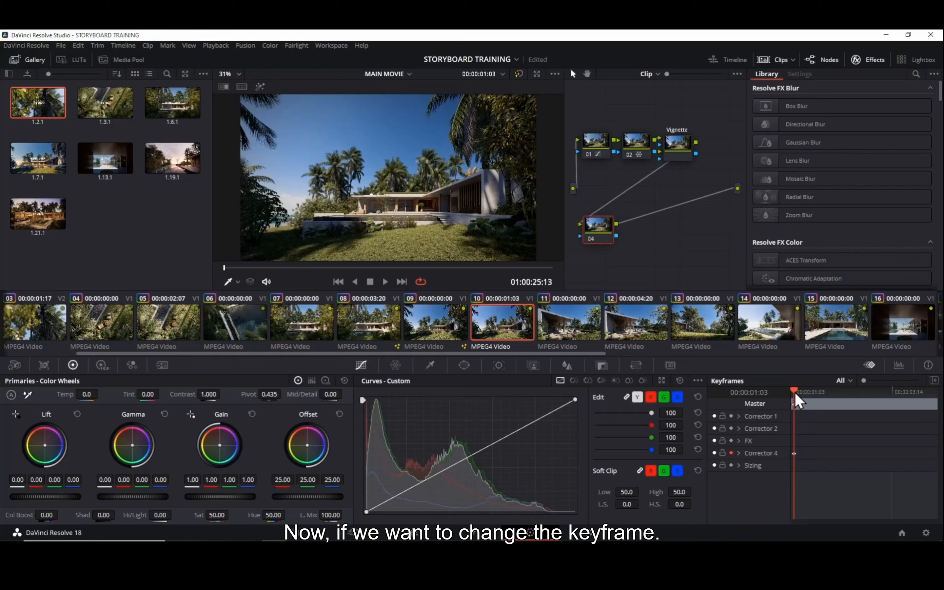
- At the clip's last frame, 00:00:04:16, raise the middle of node 04's custom curve to brighten the image
left_click_drag(795, 395, 940, 405)
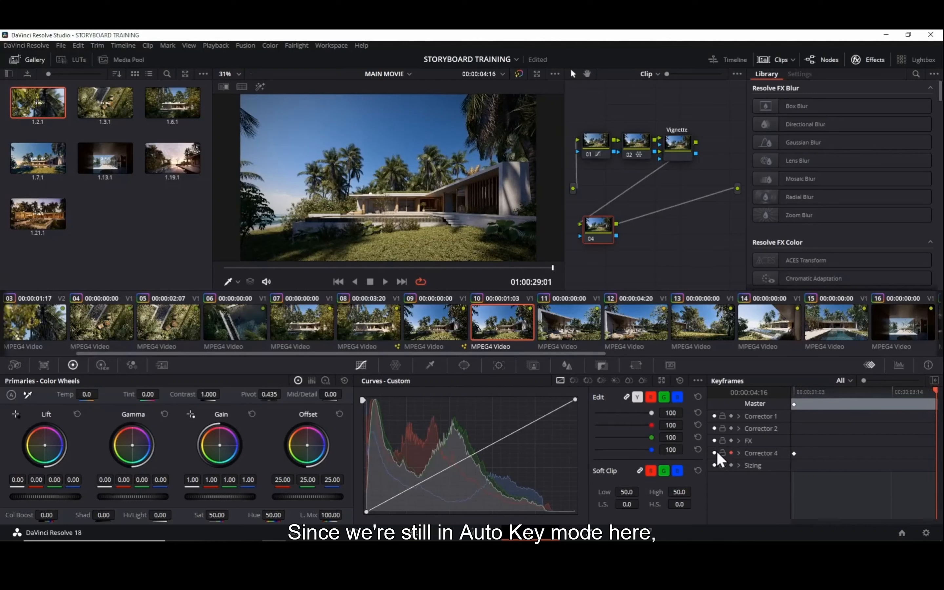
left_click(483, 451)
mouse_move(483, 452)
left_mouse_down()
mouse_move(509, 475)
mouse_move(482, 433)
left_mouse_up()
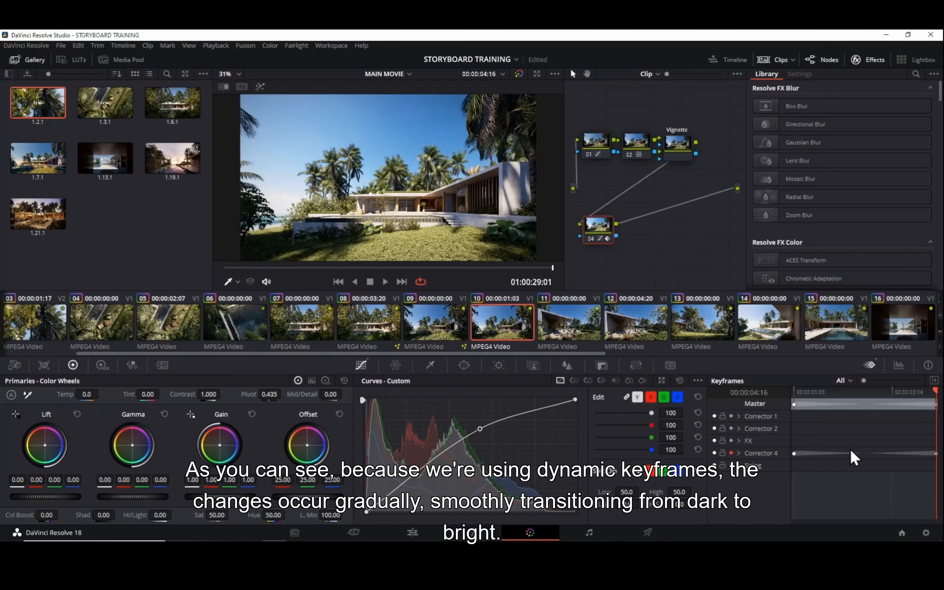
- At the clip's first frame, lower the middle of node 04's custom curve to darken the image
left_click_drag(935, 391, 785, 406)
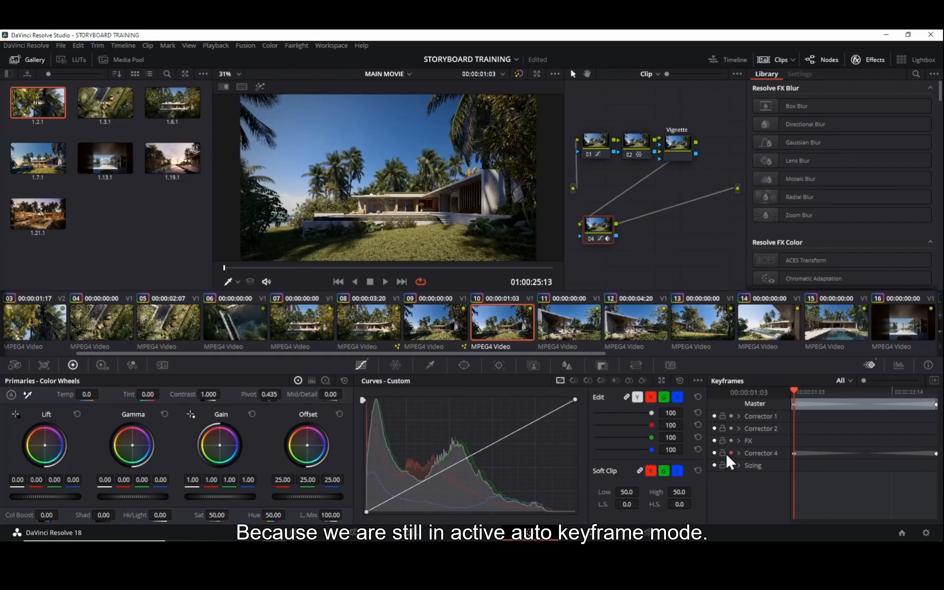
left_click(491, 446)
left_click_drag(492, 449, 498, 457)
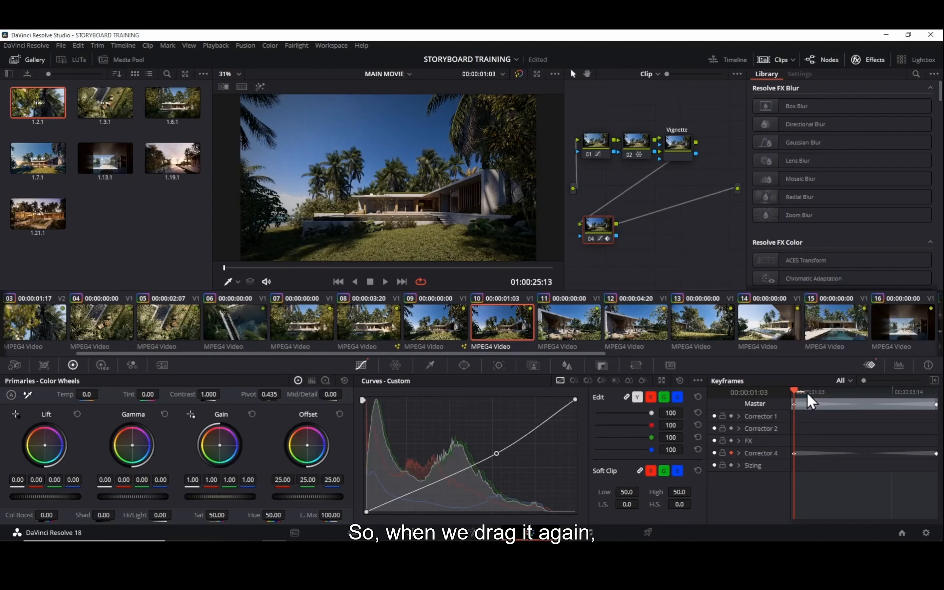
left_click_drag(794, 392, 757, 396)
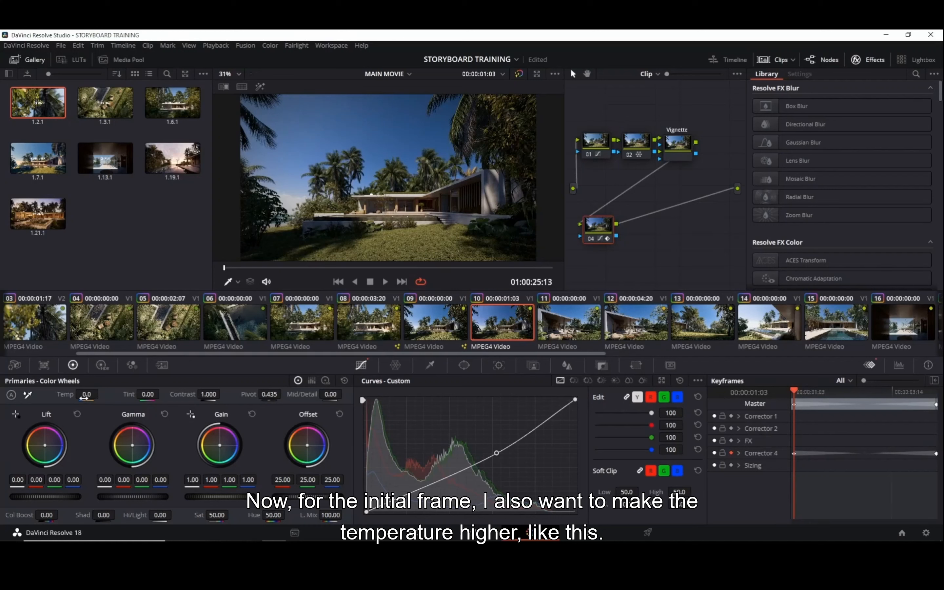
- Set node 04's temperature to 1000 at the clip's first frame and compare it with the last frame
left_click_drag(84, 397, 101, 394)
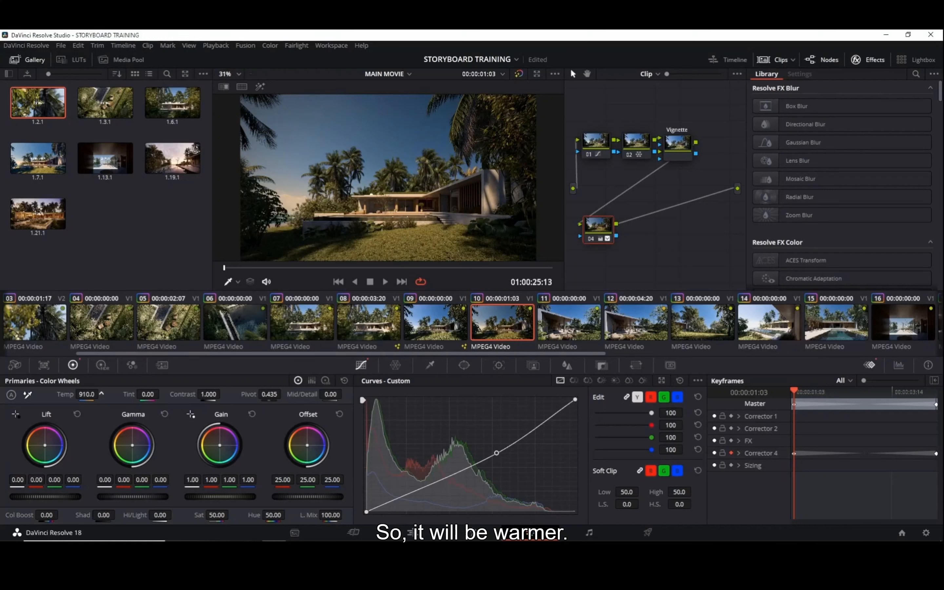
left_click_drag(101, 394, 103, 394)
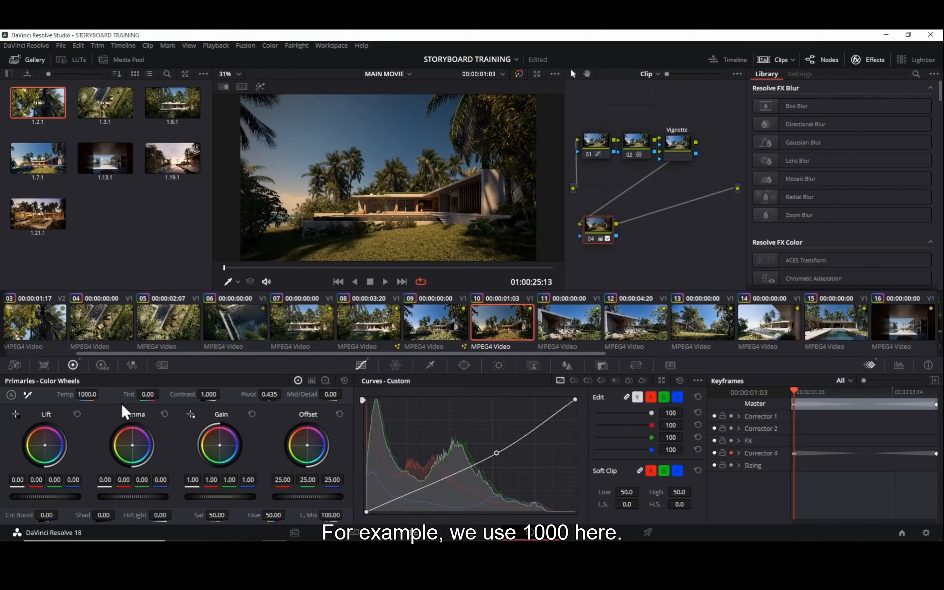
left_click_drag(794, 391, 936, 402)
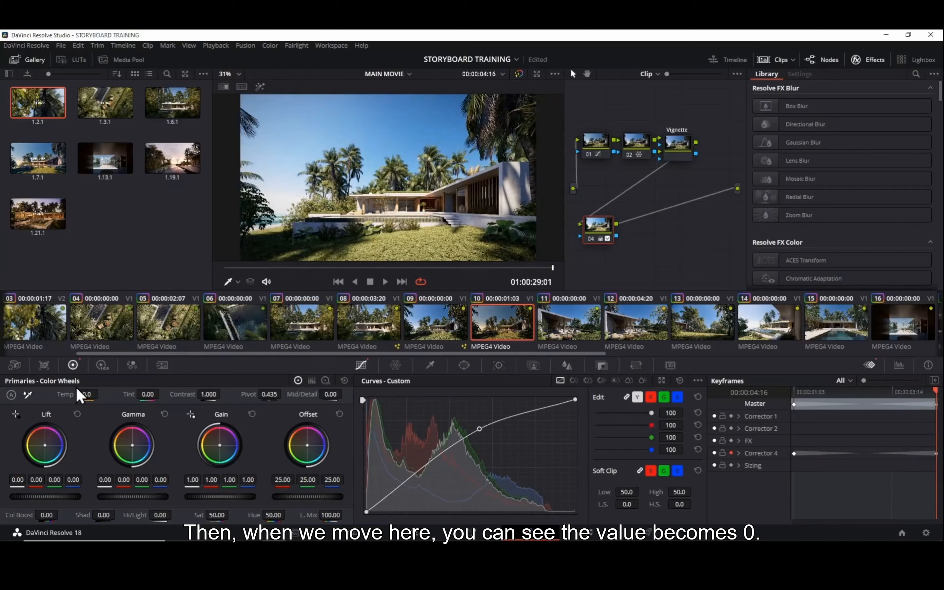
left_click_drag(936, 394, 794, 392)
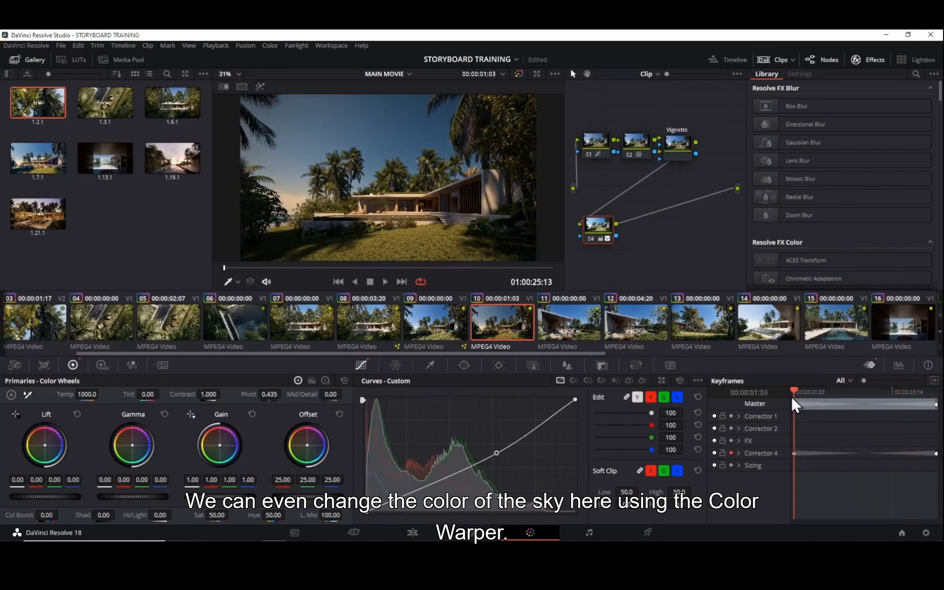
- Use the Color Warper on node 04 to sample the blue sky in the image at the clip's first frame
left_click(399, 365)
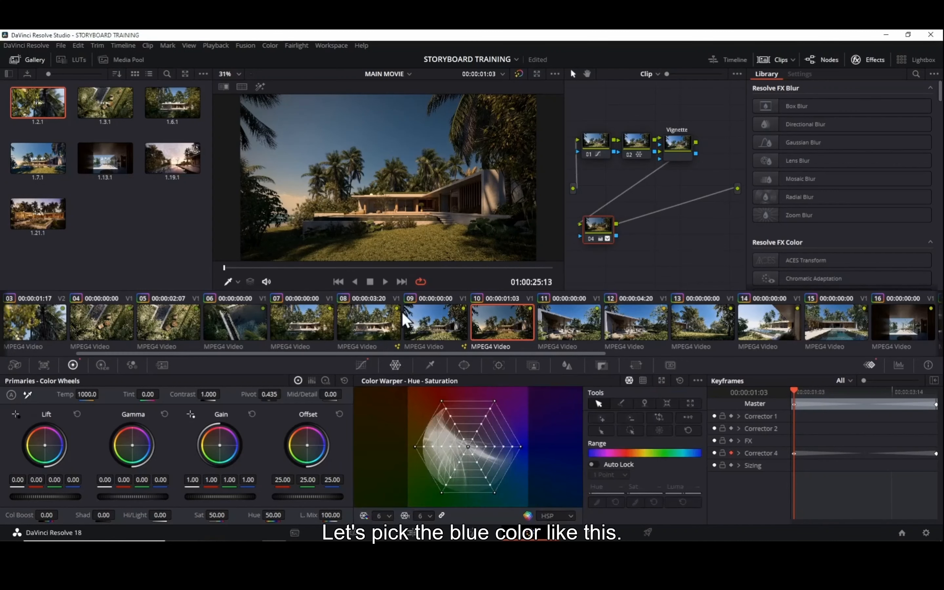
left_click(392, 125)
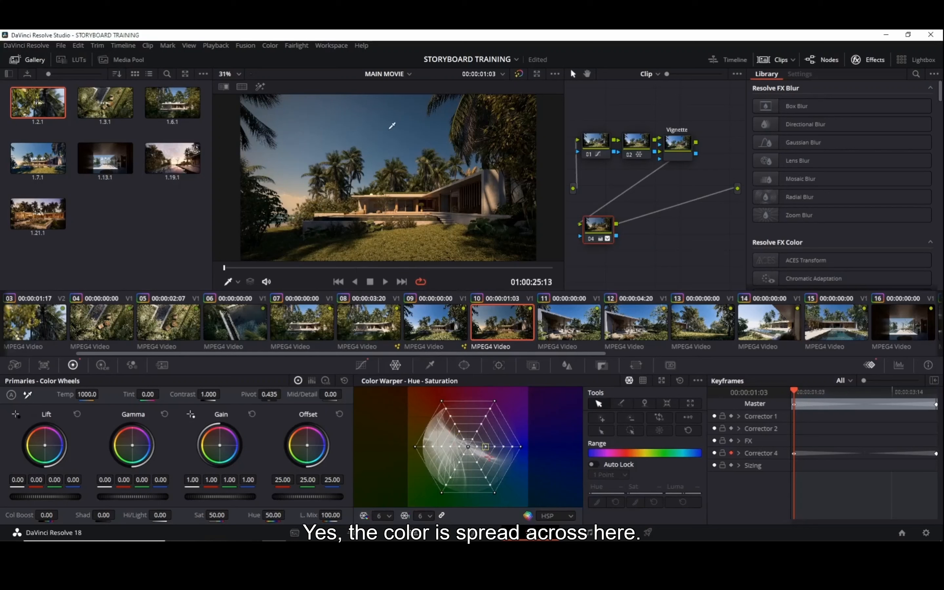
left_click(400, 138)
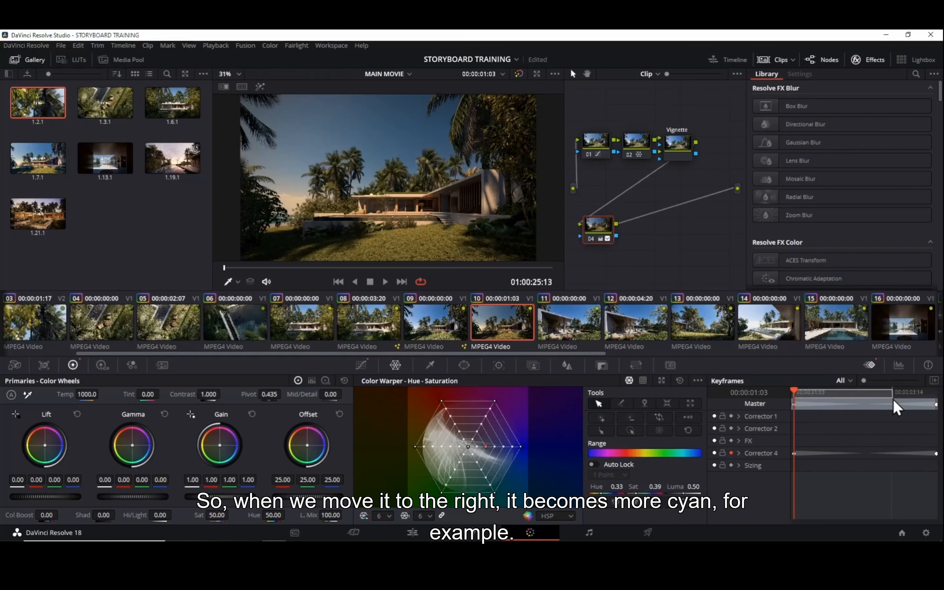
- At the clip's last frame, shift the sky toward cyan in the Color Warper, with hue 0.43 and saturation 0.55
left_click_drag(797, 394, 940, 415)
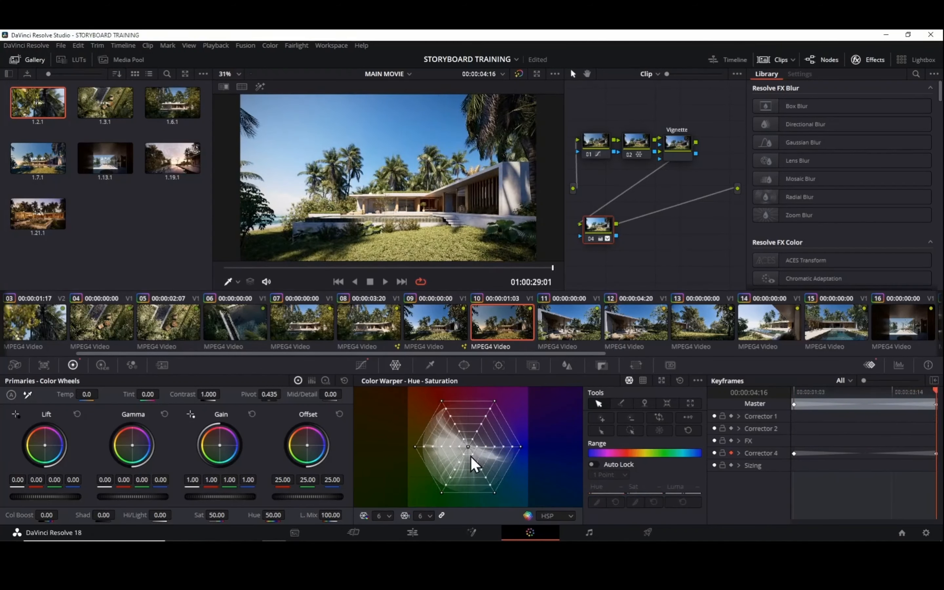
left_click_drag(485, 446, 489, 461)
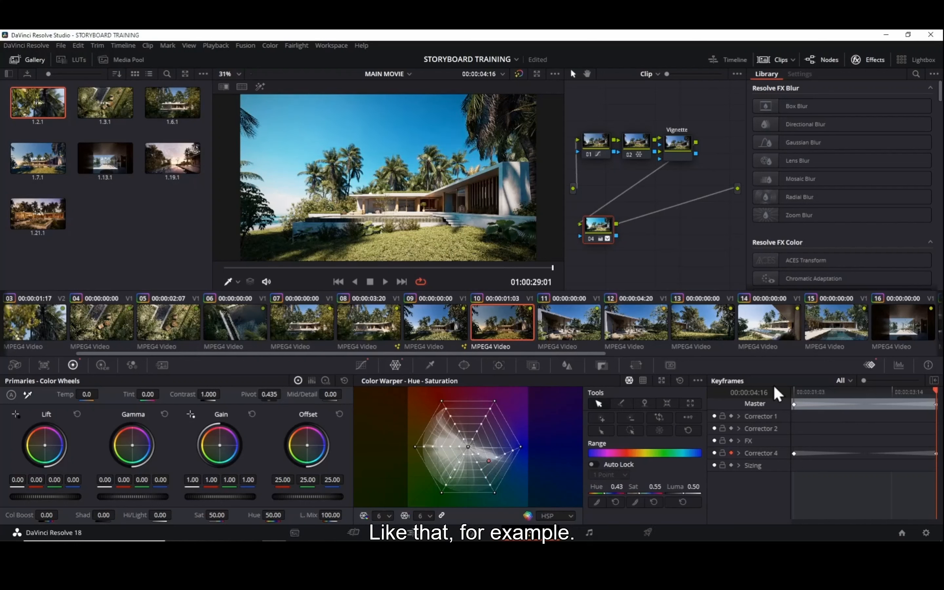
left_click_drag(935, 391, 940, 416)
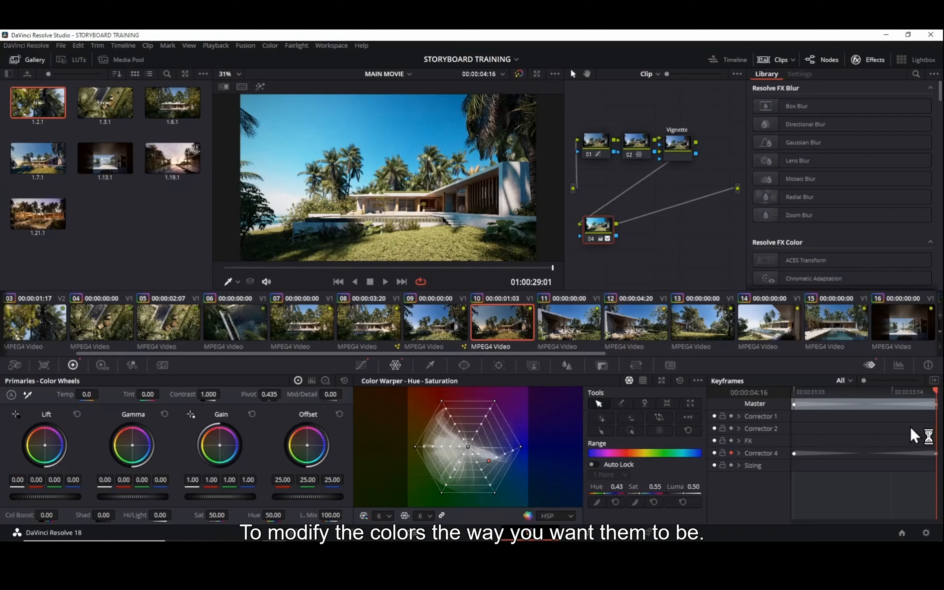
mouse_move(936, 392)
left_mouse_down()
mouse_move(913, 396)
mouse_move(940, 402)
mouse_move(933, 390)
mouse_move(940, 402)
left_mouse_up()
left_click(920, 486)
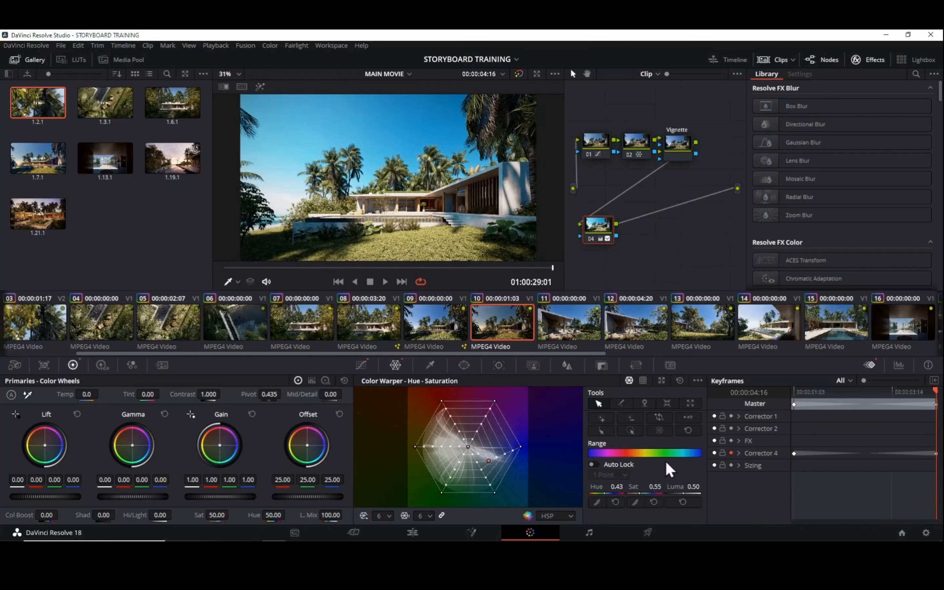
- At 00:00:02:22, adjust the sky's Color Warper point to hue 0.38 and saturation 0.44
left_click_drag(935, 391, 865, 393)
left_click_drag(486, 449, 486, 454)
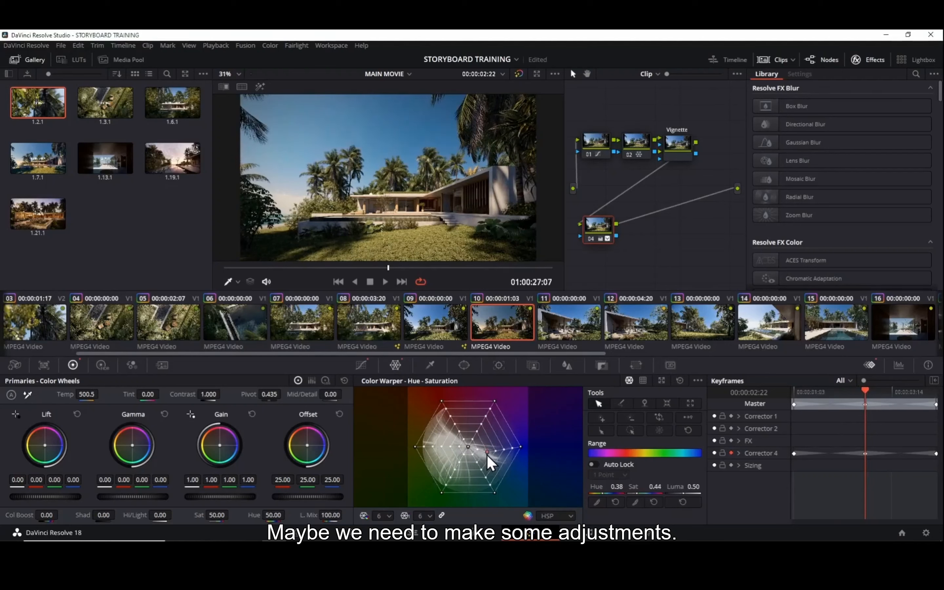
- Move Corrector 4's middle keyframe to the clip's end, replacing the last keyframe there
left_click_drag(868, 393, 926, 455)
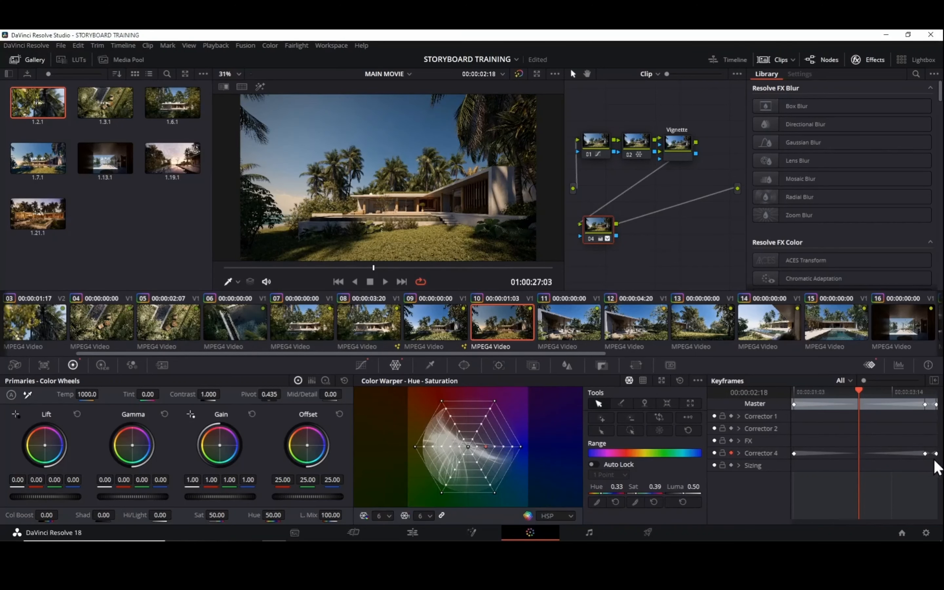
left_click_drag(926, 454, 937, 464)
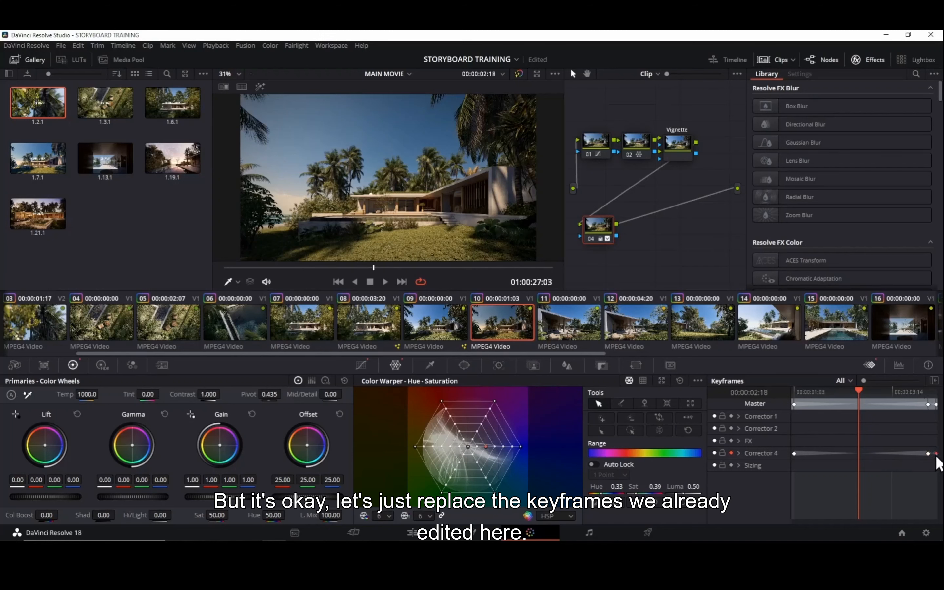
left_click_drag(929, 454, 936, 454)
- Scrub and play back the clip to review the gradual color transition between the two keyframes
left_click_drag(861, 392, 830, 408)
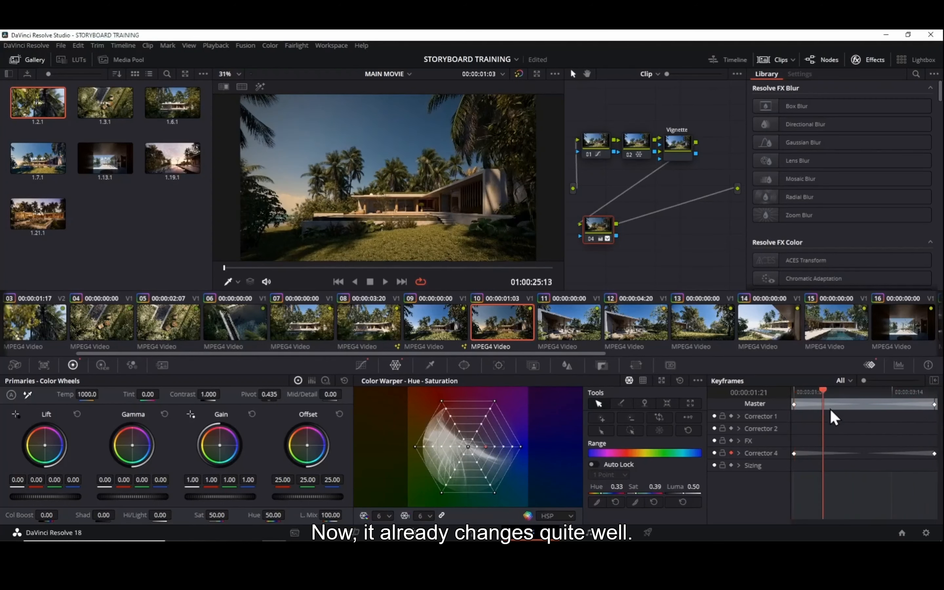
key("space")
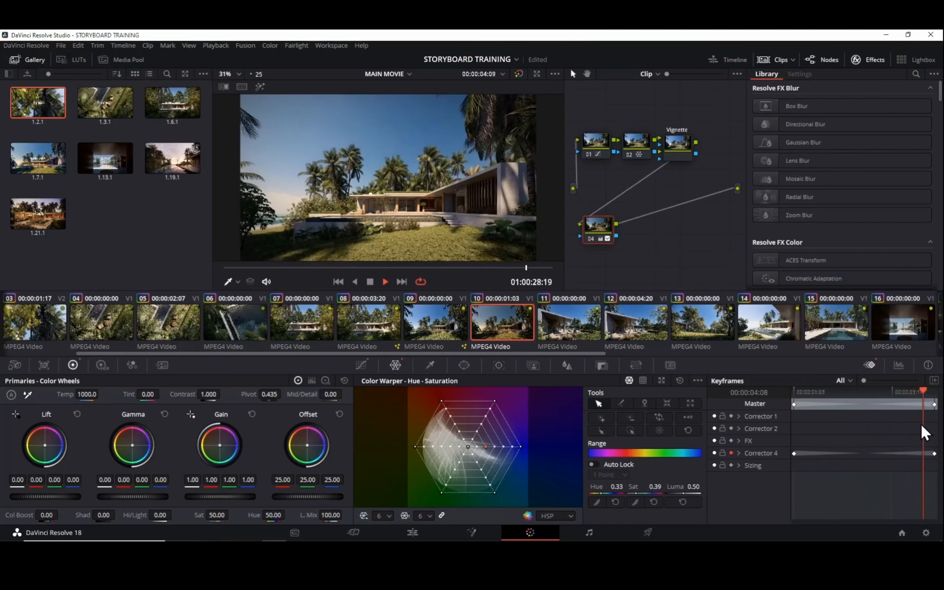
key("space")
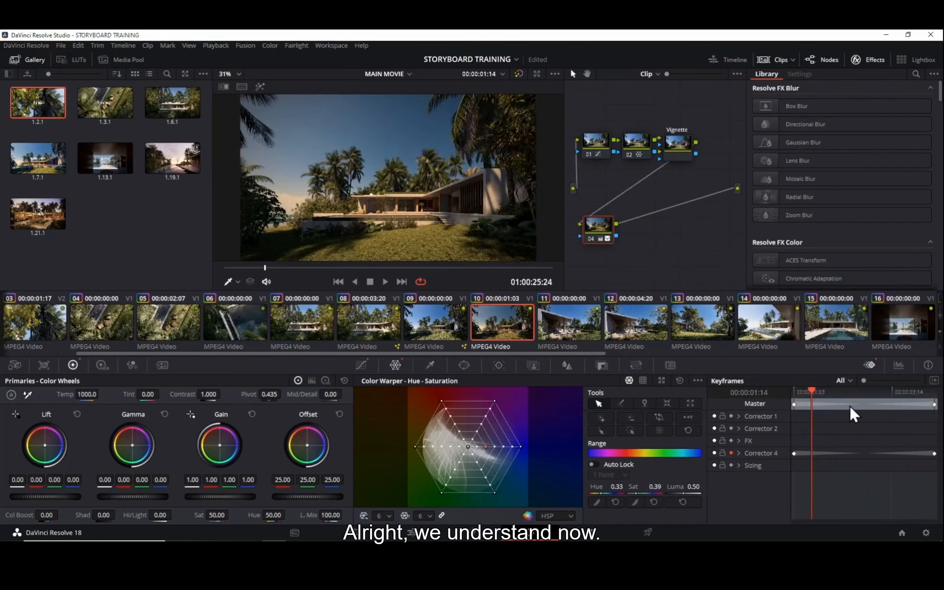